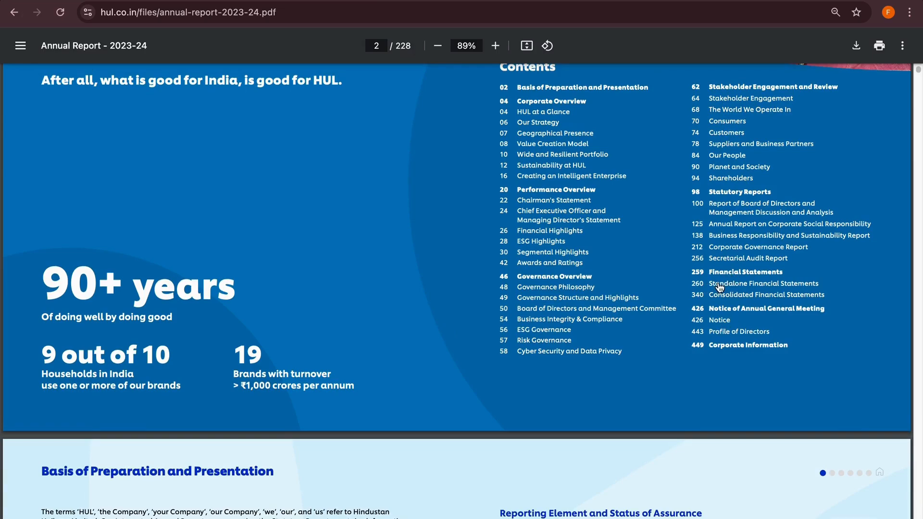
# Go to the Standalone Financial Statements in the annual report and locate the Standalone Statement of Profit and Loss.
pyautogui.click(720, 288)
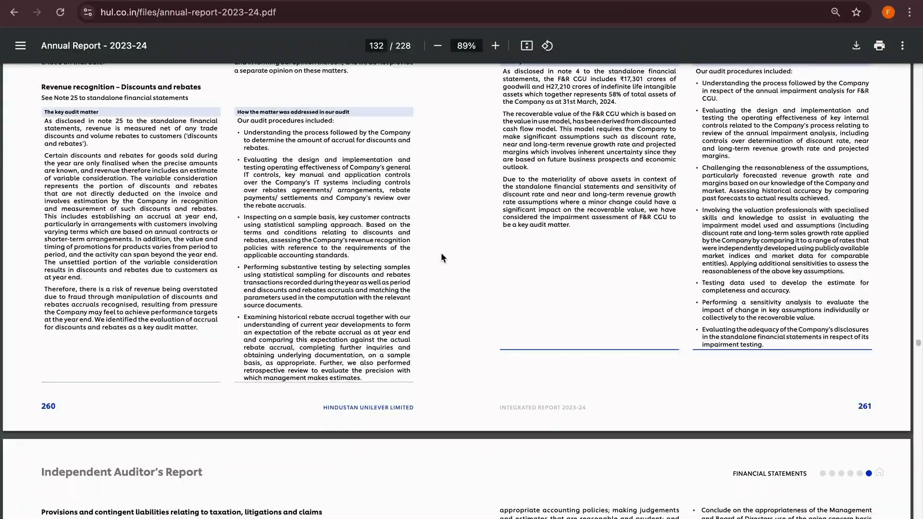
pyautogui.scroll(-2, 441, 255)
pyautogui.scroll(-15, 441, 255)
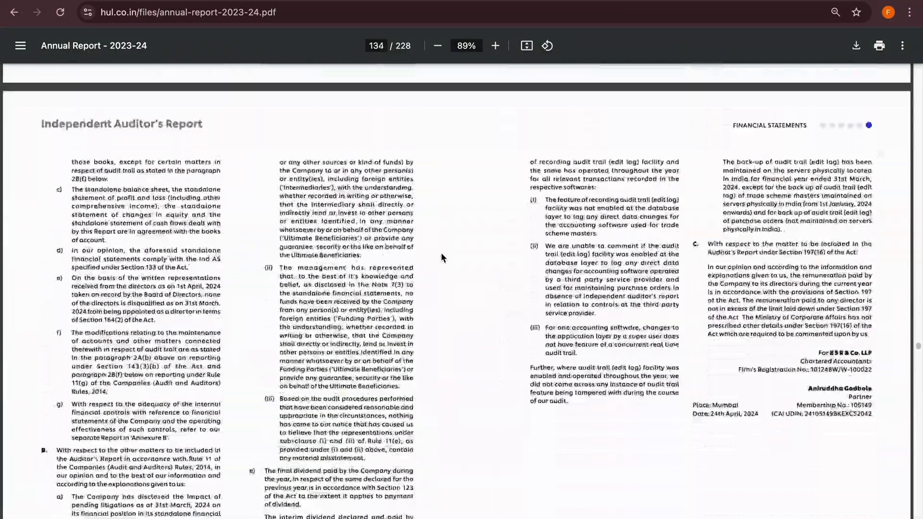
pyautogui.scroll(-5, 441, 255)
pyautogui.scroll(10, 442, 255)
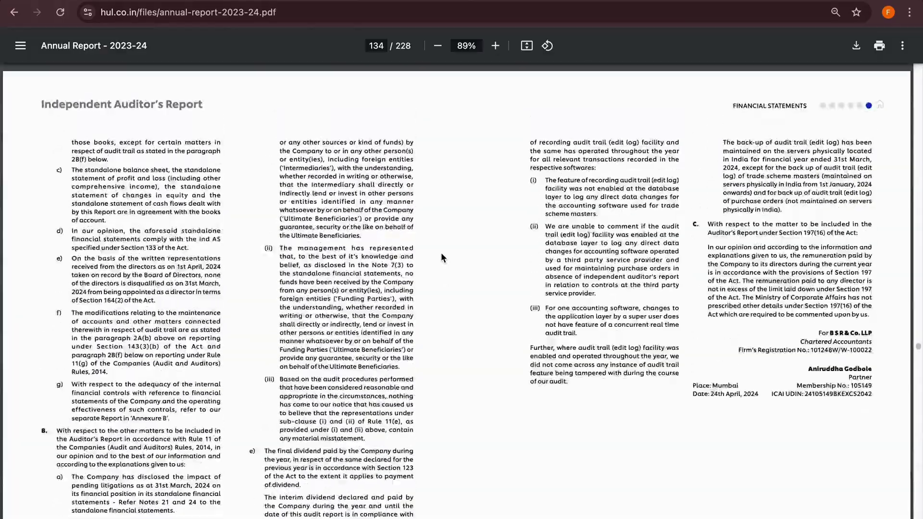
pyautogui.scroll(1, 442, 258)
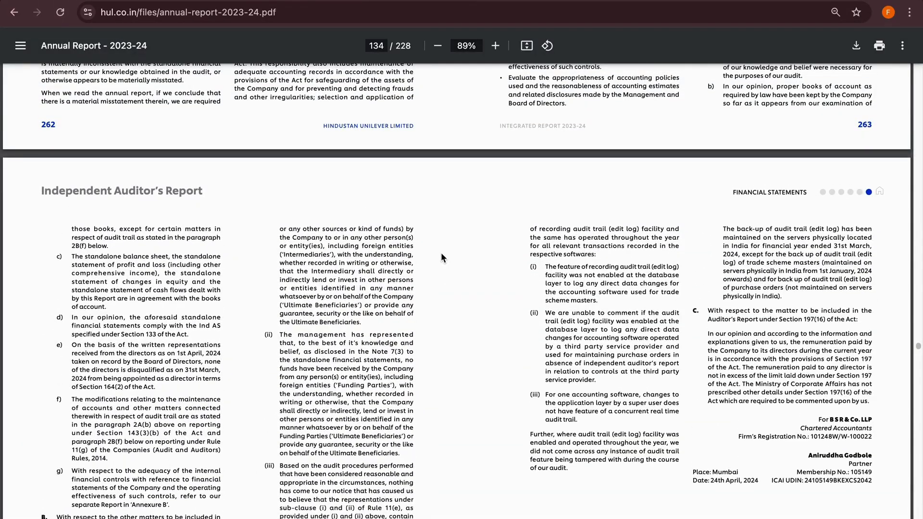
pyautogui.scroll(-12, 442, 258)
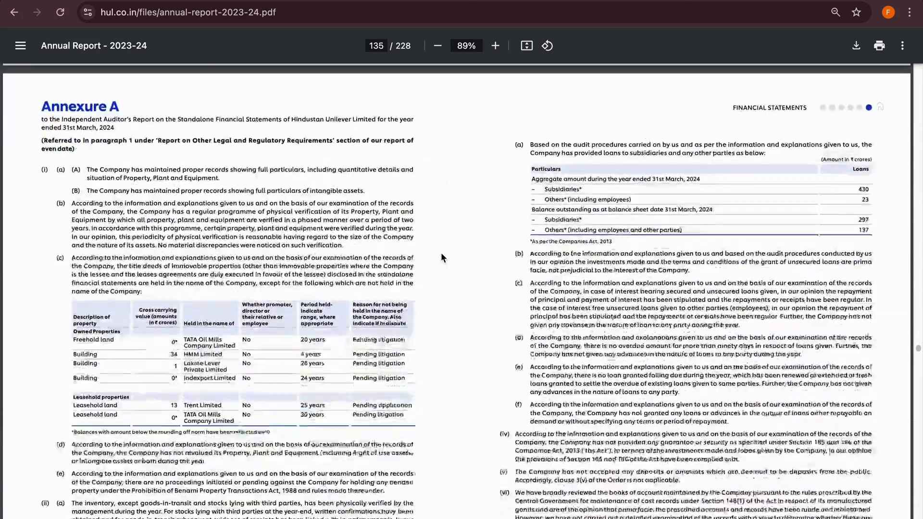
pyautogui.scroll(-10, 443, 258)
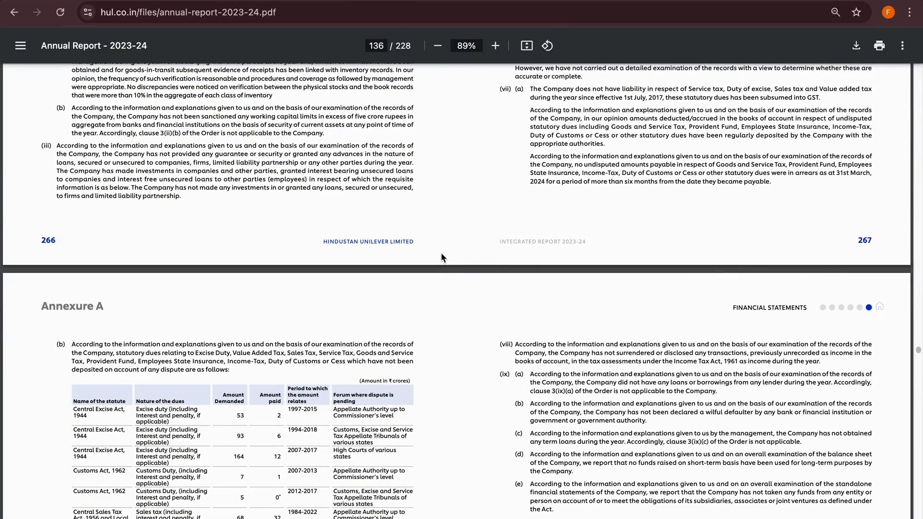
pyautogui.scroll(-10, 443, 258)
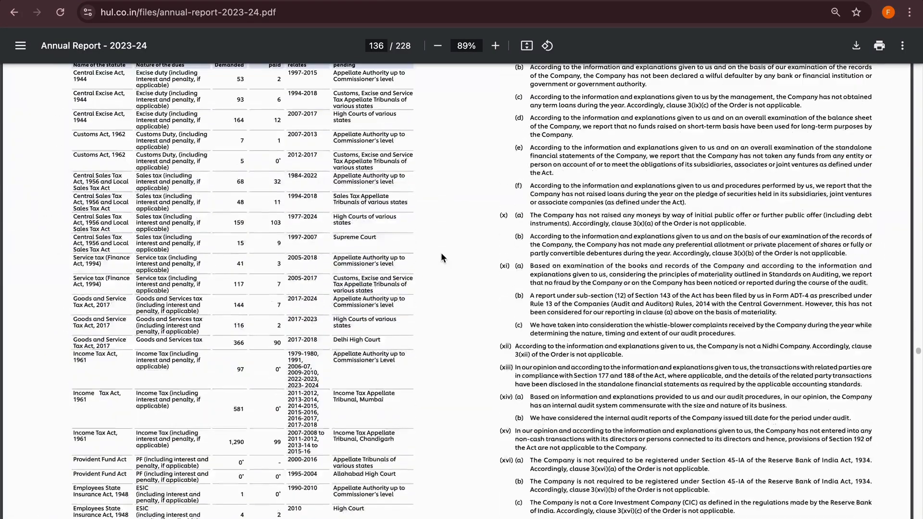
pyautogui.scroll(-1, 443, 258)
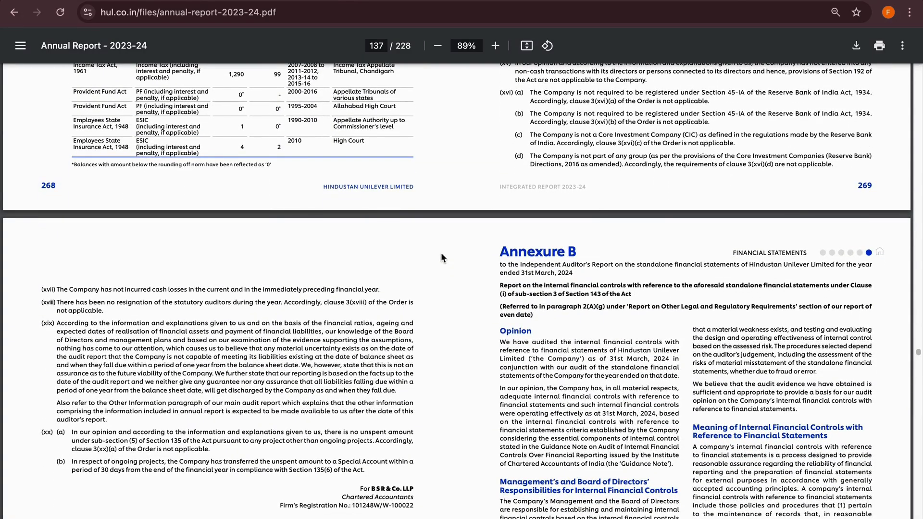
pyautogui.scroll(-5, 441, 255)
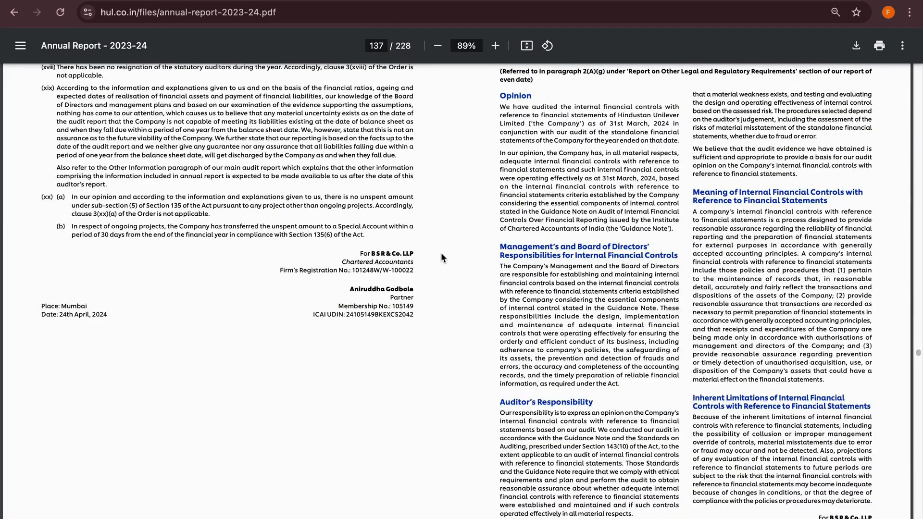
pyautogui.scroll(-7, 442, 256)
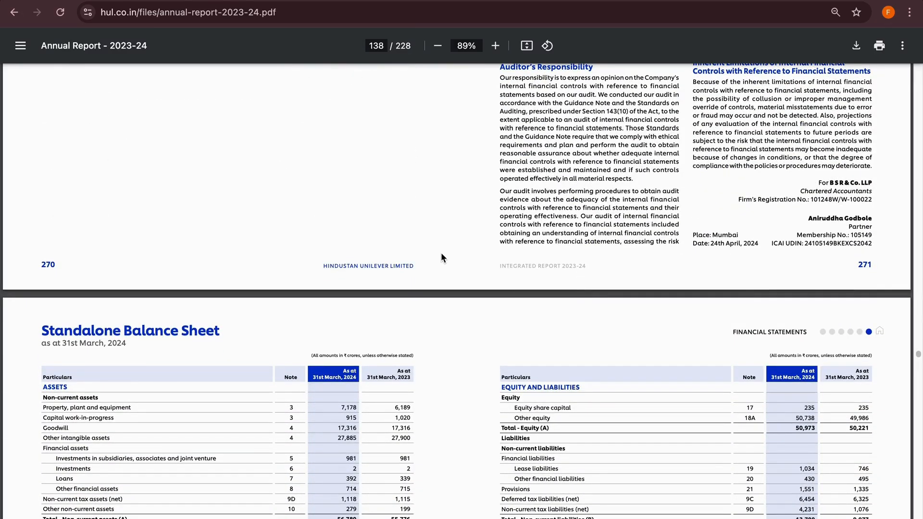
pyautogui.scroll(-15, 441, 257)
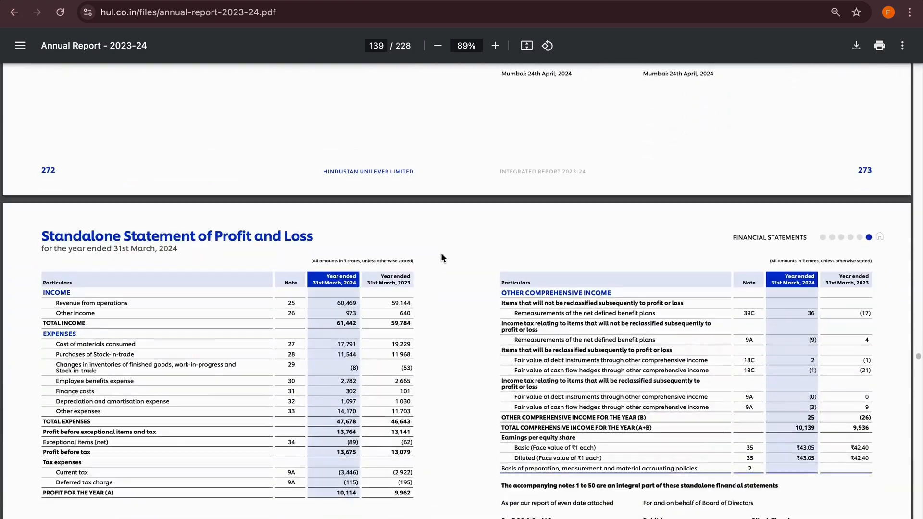
# Copy the income and expenses table, from Particulars through Profit for the Year (A), and switch to ChatGPT.
pyautogui.scroll(1, 442, 257)
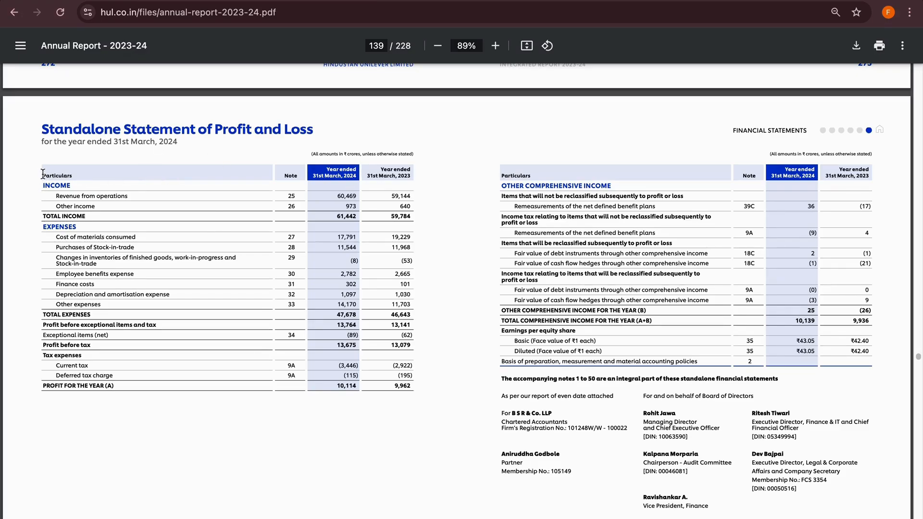
pyautogui.moveTo(42, 173); pyautogui.dragTo(412, 383)
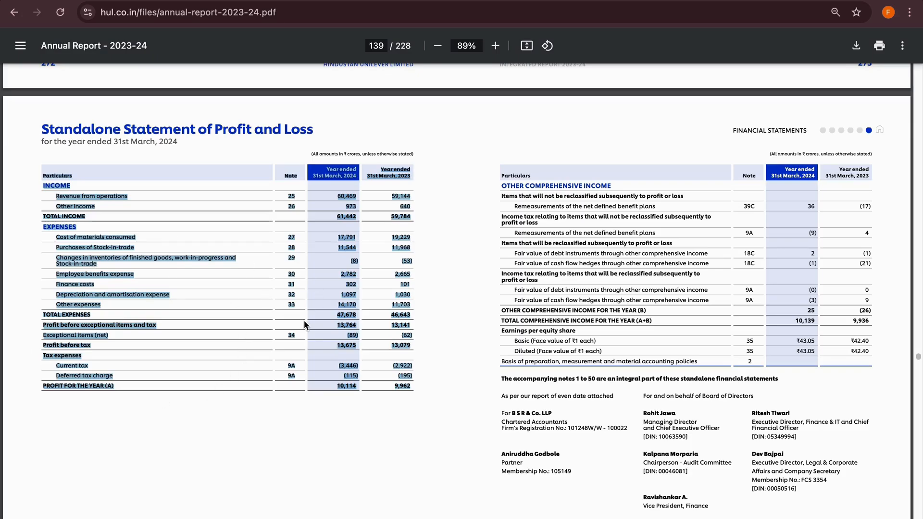
pyautogui.click(233, 0)
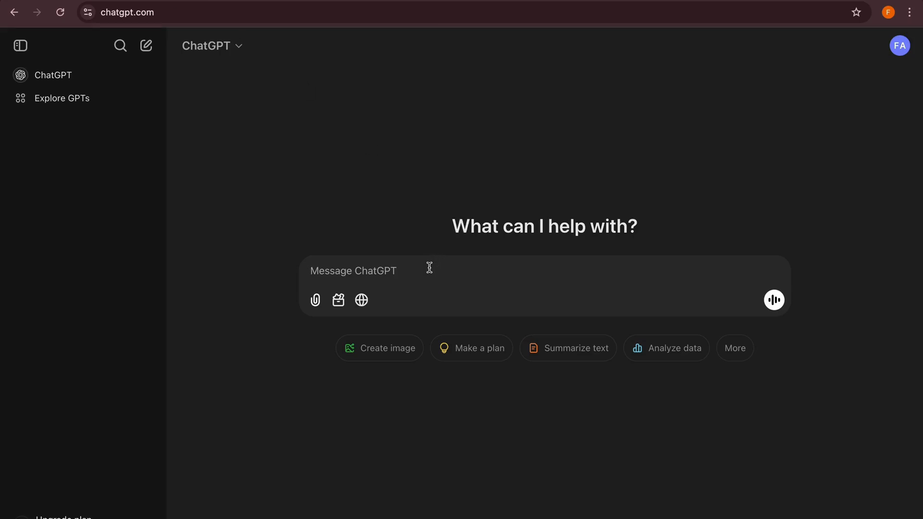
pyautogui.write('p')
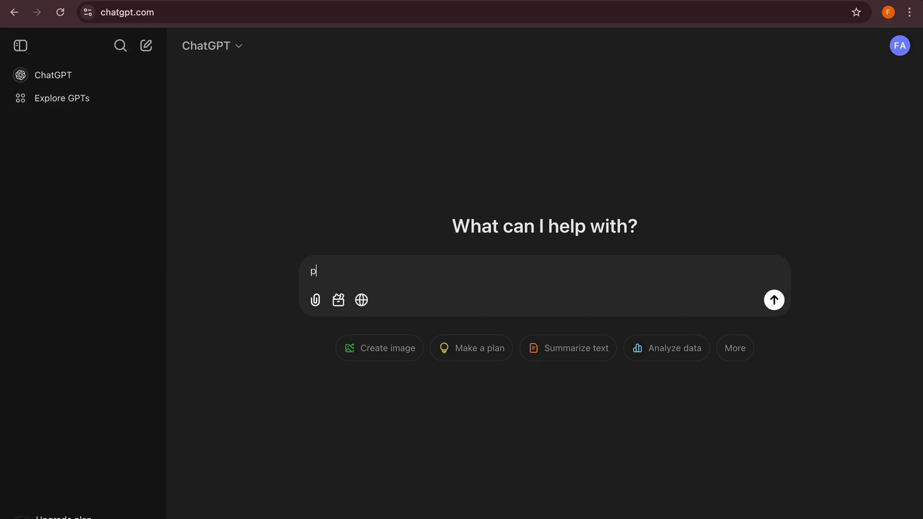
pyautogui.write('ut thi')
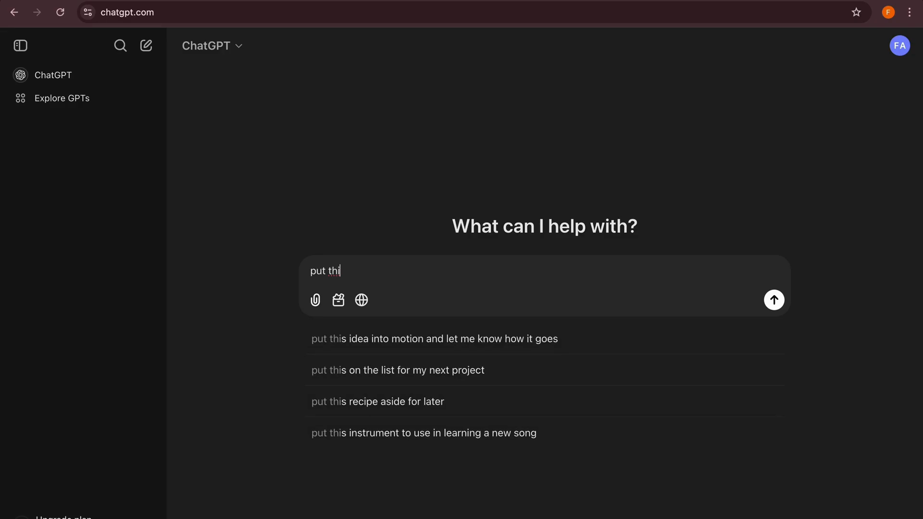
pyautogui.press('BackSpace')
pyautogui.press('BackSpace')
pyautogui.press('BackSpace')
pyautogui.press('BackSpace')
pyautogui.press('BackSpace')
pyautogui.press('BackSpace')
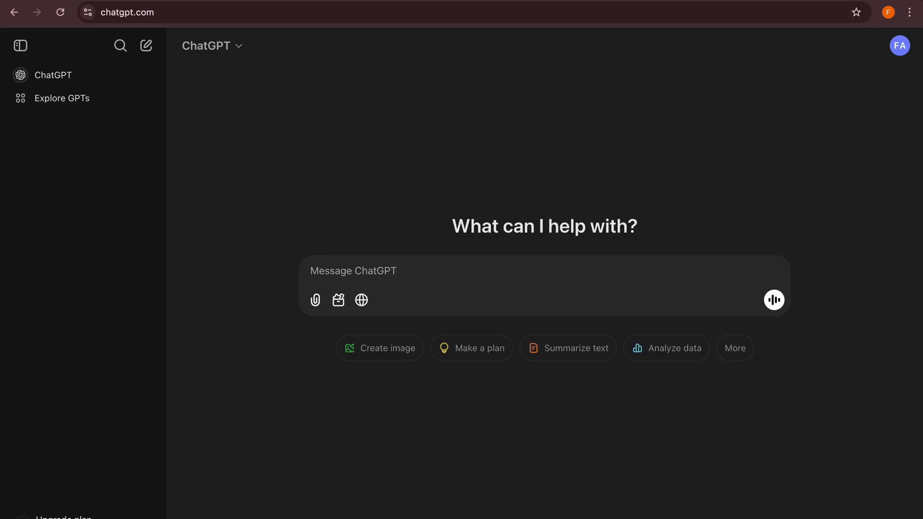
# Send the prompt "Put this in a income statement - " followed by the copied profit and loss data in quotation marks.
pyautogui.write('Put this ')
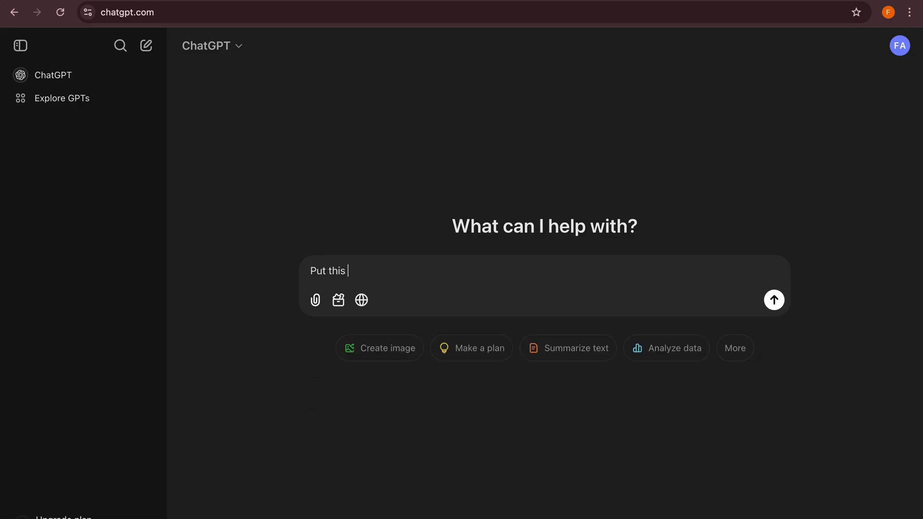
pyautogui.write('in a income statement - "')
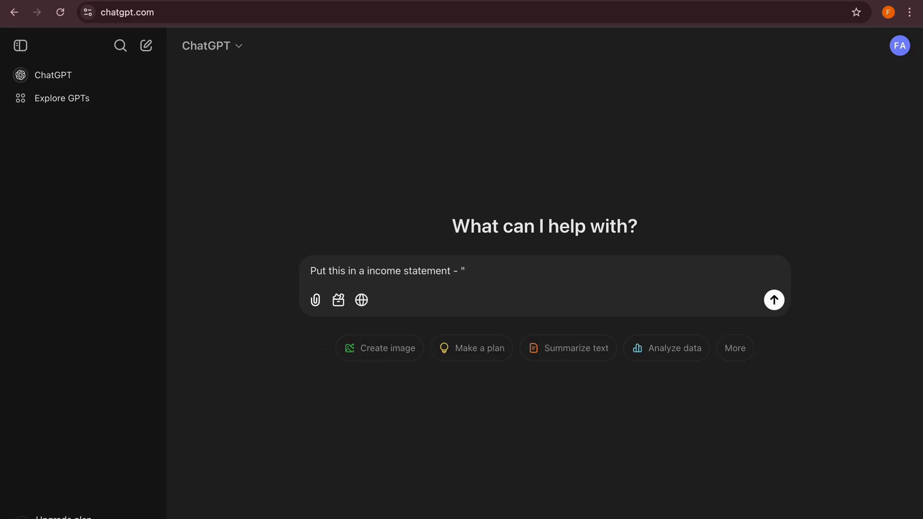
pyautogui.press('super+v')
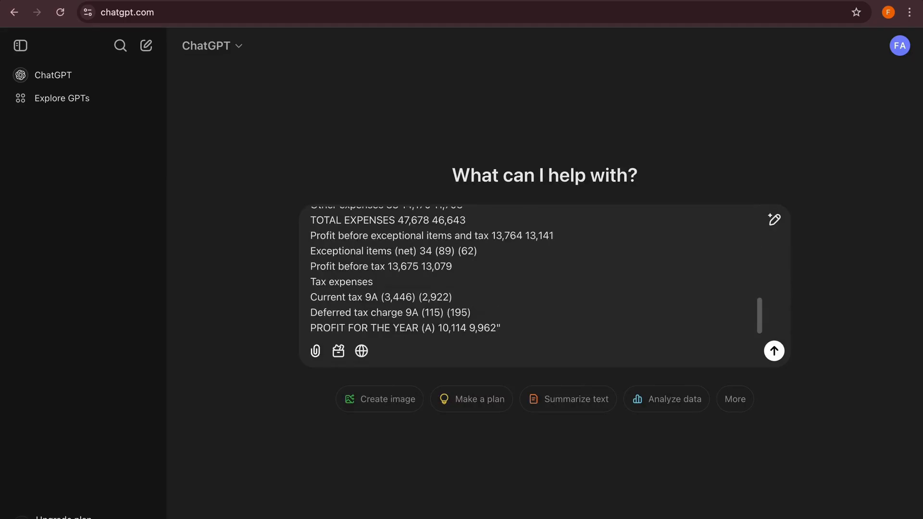
pyautogui.press('Return')
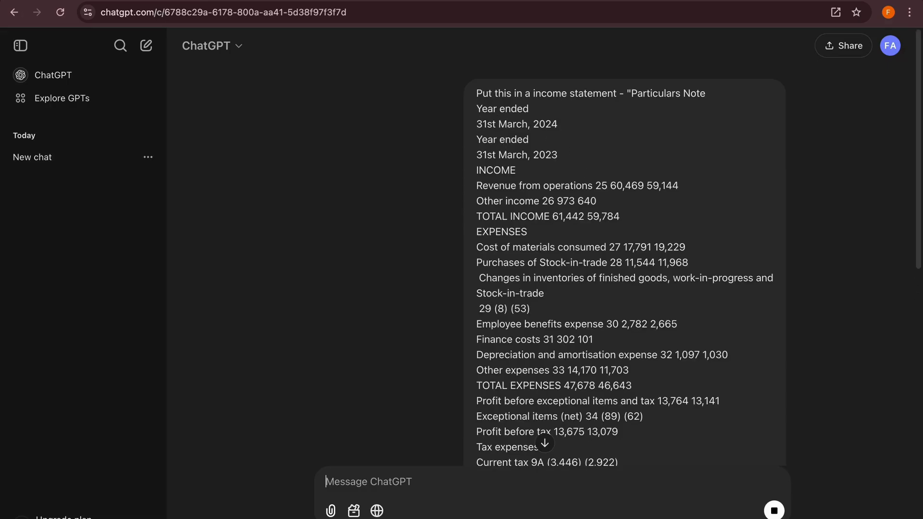
# Examine the generated income statement table, checking its columns and its line items from income to profit for the year.
pyautogui.click(229, 4)
pyautogui.click(101, 5)
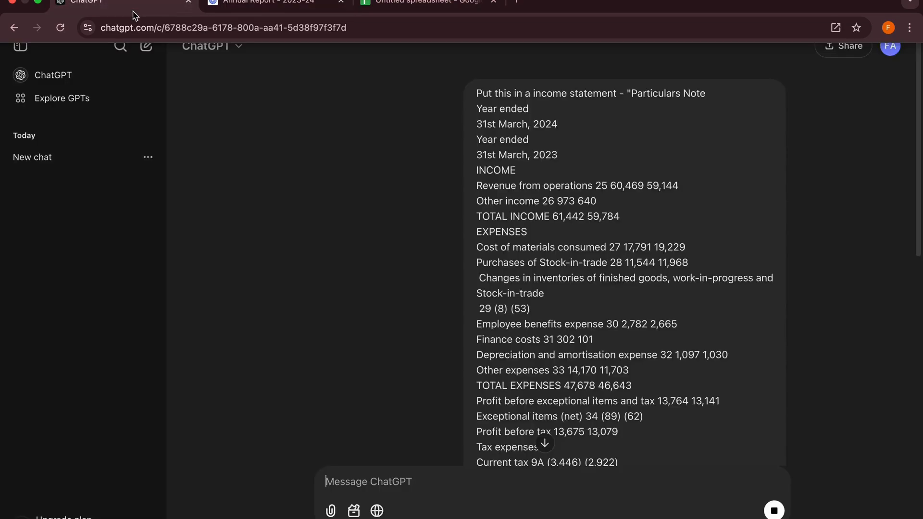
pyautogui.scroll(-10, 685, 193)
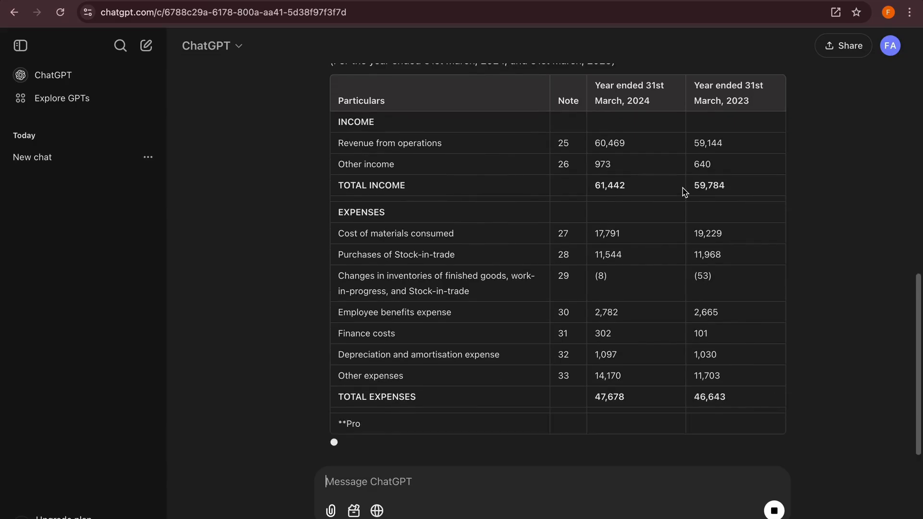
pyautogui.scroll(3, 686, 192)
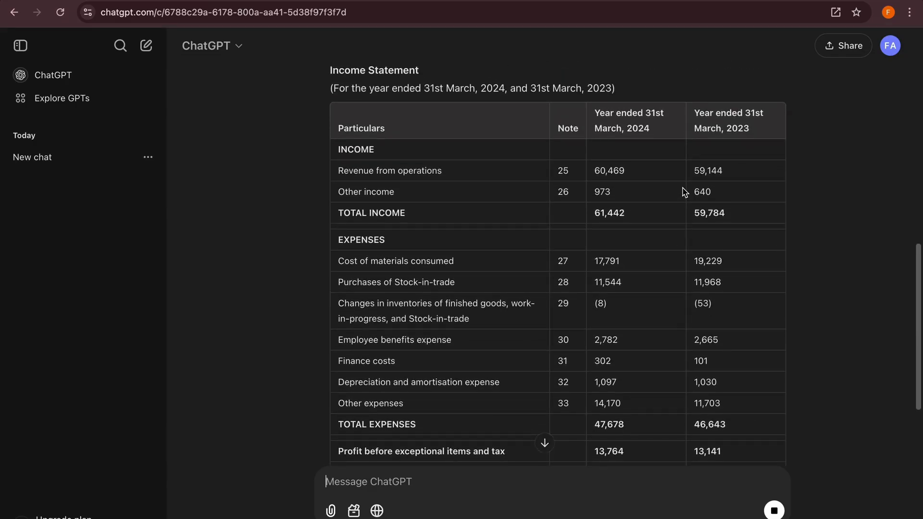
pyautogui.scroll(-4, 686, 193)
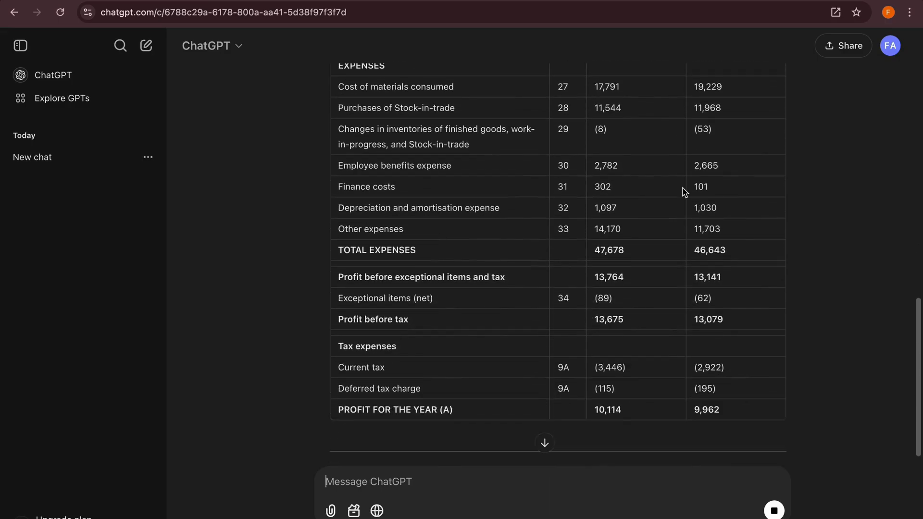
pyautogui.scroll(-1, 685, 192)
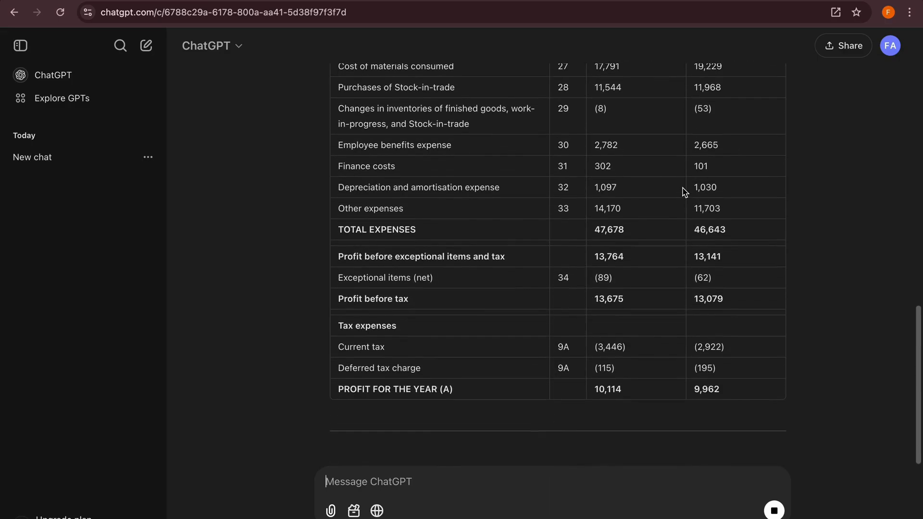
pyautogui.scroll(5, 685, 193)
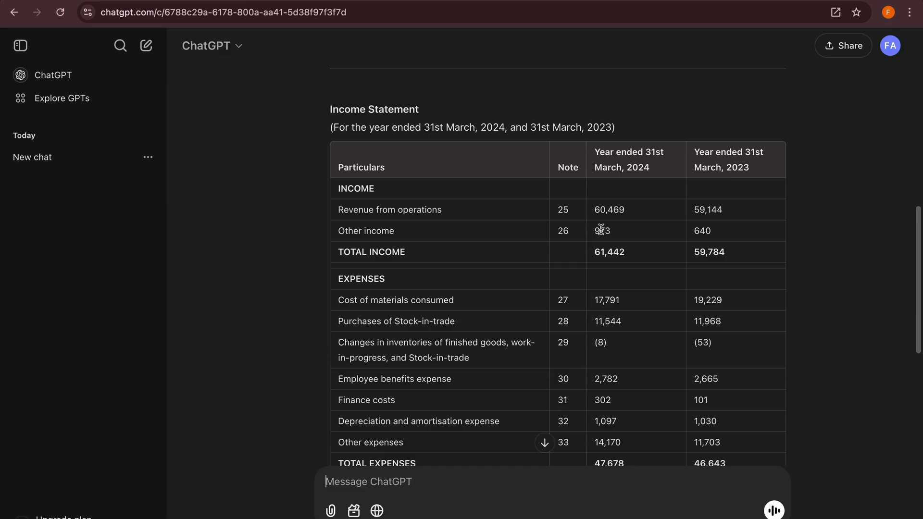
pyautogui.scroll(-5, 601, 229)
pyautogui.scroll(-1, 601, 230)
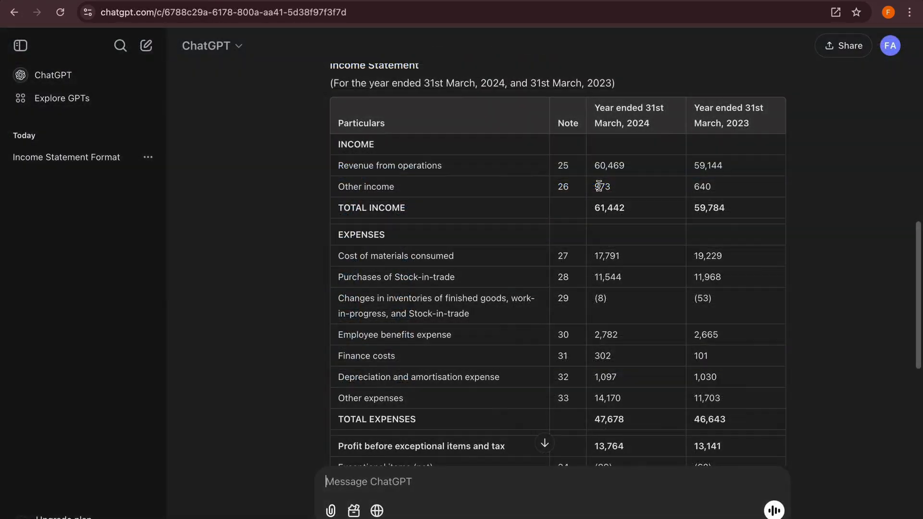
pyautogui.scroll(-5, 599, 187)
pyautogui.scroll(7, 599, 187)
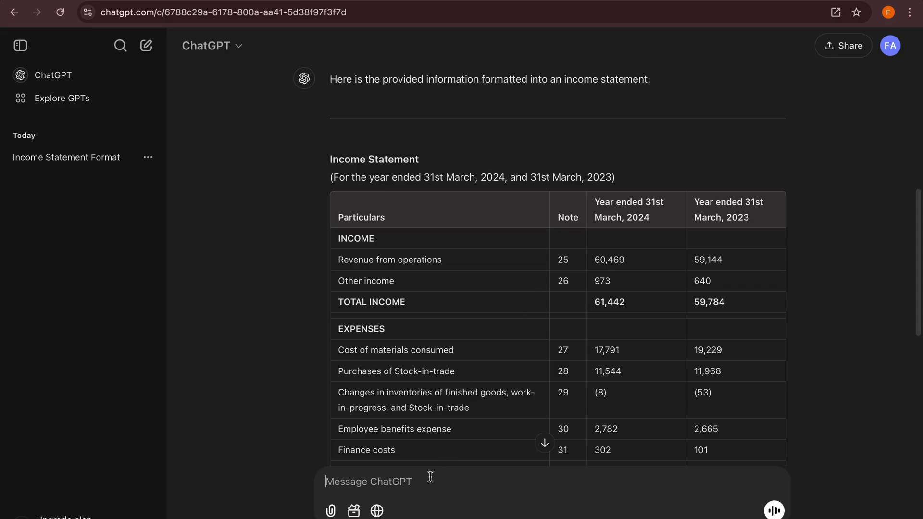
# Send the follow-up prompt "Please exclude note from the above table.".
pyautogui.write('Please r')
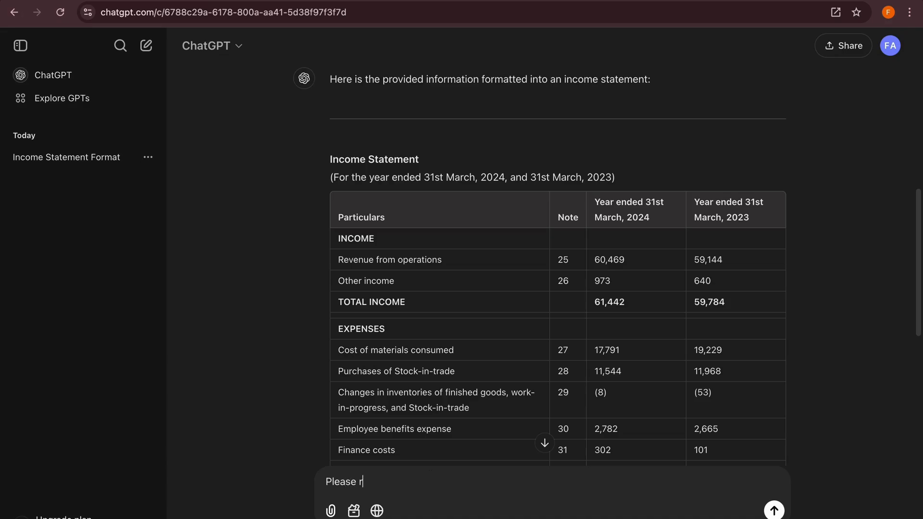
pyautogui.write('eexclude note from the above table.')
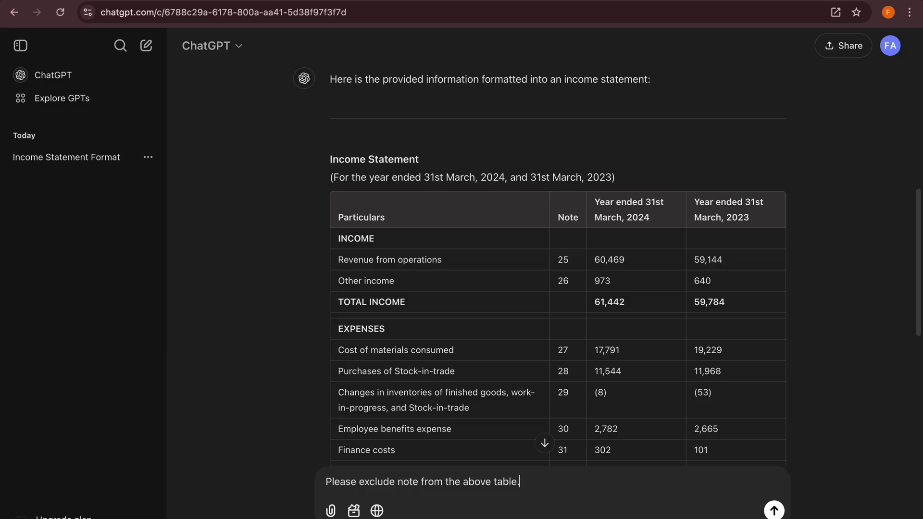
pyautogui.press('Return')
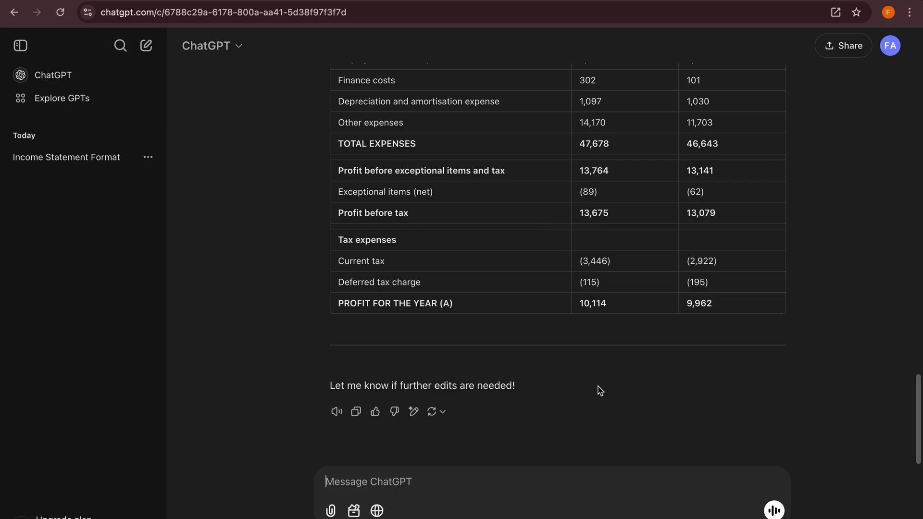
# Send the follow-up prompt "Add two column - Variance absolute and Variance percentage".
pyautogui.moveTo(682, 518)
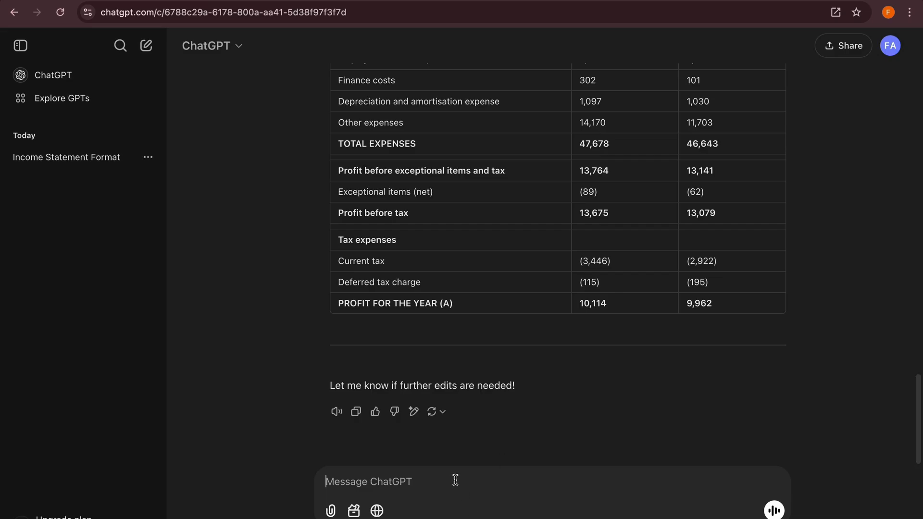
pyautogui.write('Add two ')
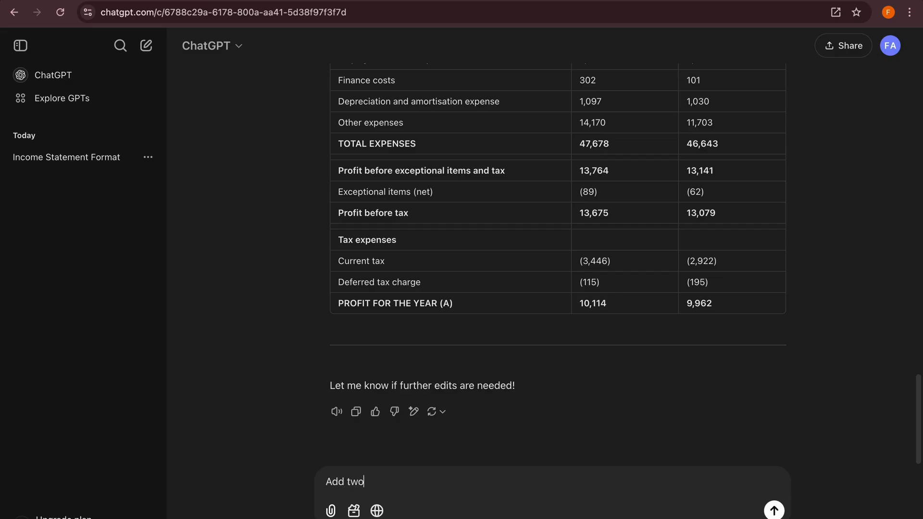
pyautogui.write('column - Variance aboso')
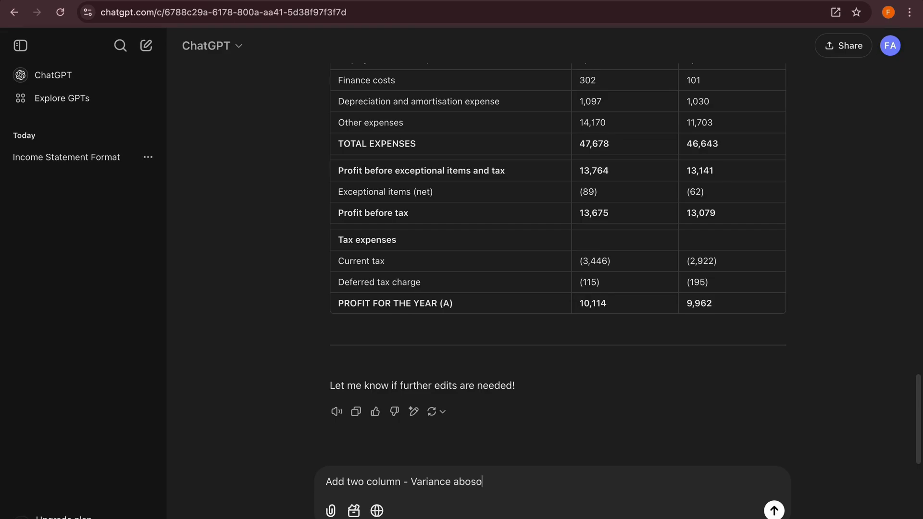
pyautogui.write('solute and variance ')
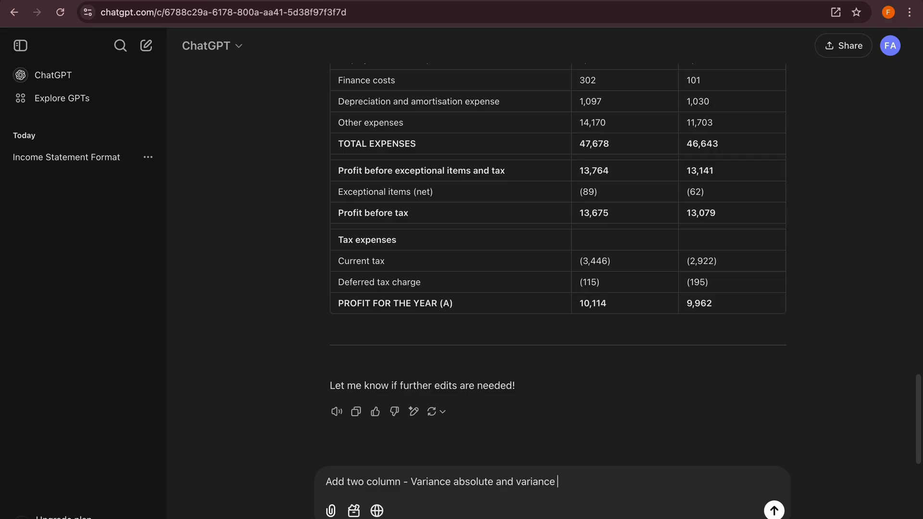
pyautogui.write('percentage')
pyautogui.press('BackSpace')
pyautogui.write('V')
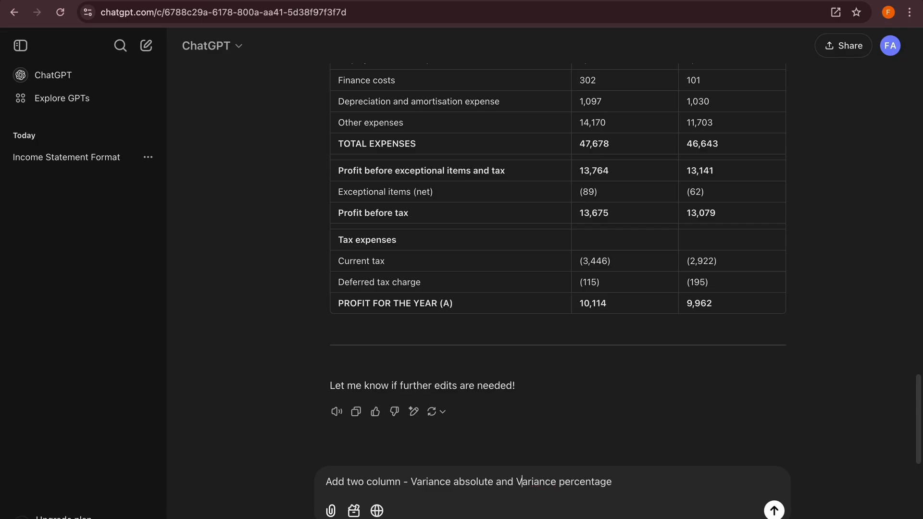
pyautogui.press('Return')
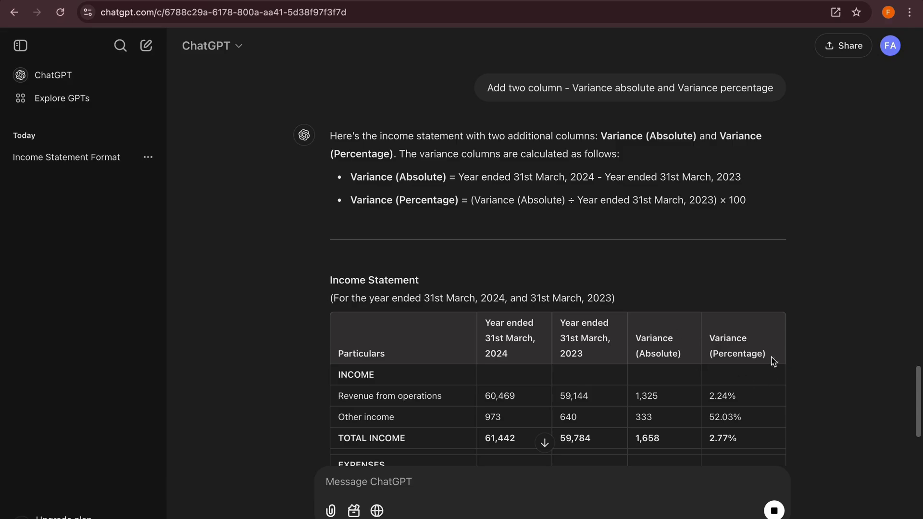
# Examine the variance formulas and the Variance (Absolute) and Variance (Percentage) columns across all income statement line items.
pyautogui.scroll(-3, 696, 322)
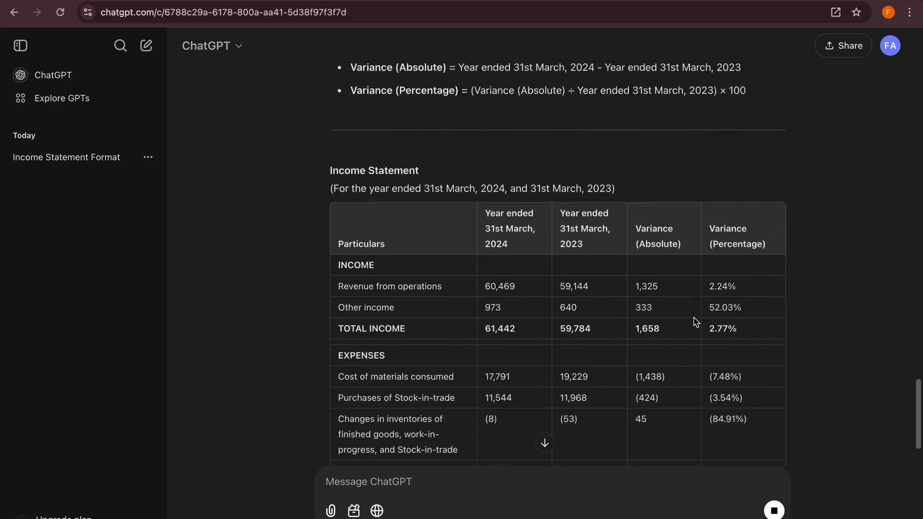
pyautogui.scroll(5, 696, 321)
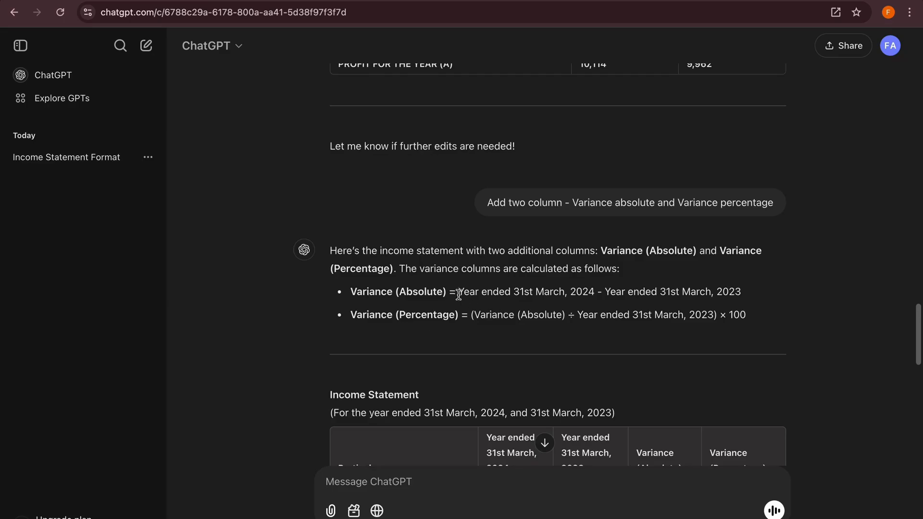
pyautogui.scroll(-10, 557, 346)
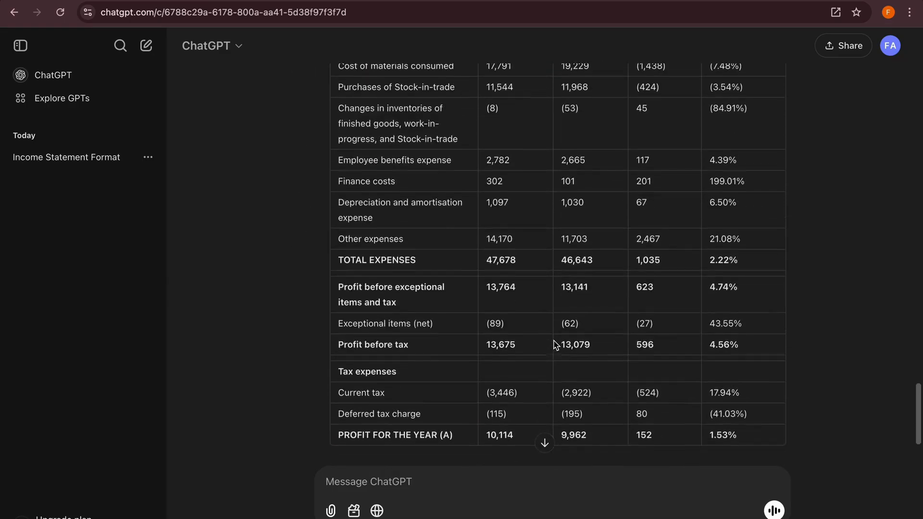
pyautogui.scroll(-1, 556, 346)
pyautogui.scroll(6, 557, 345)
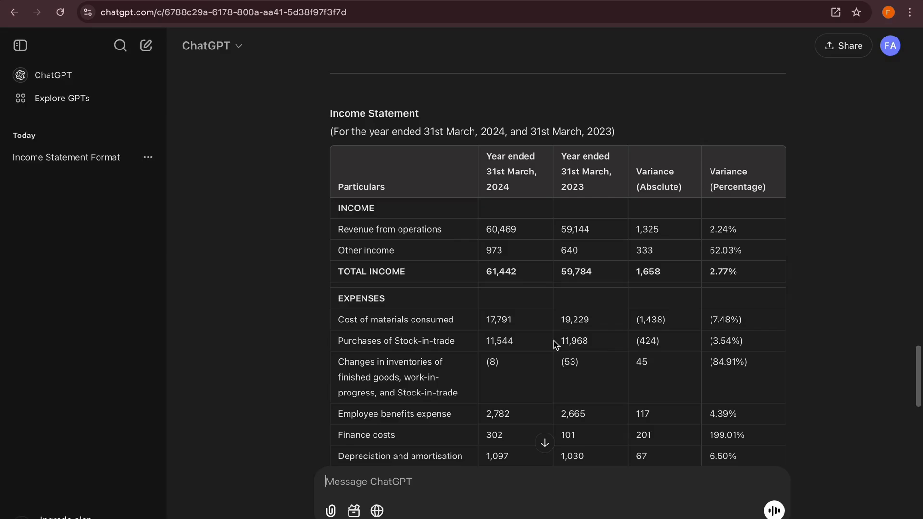
pyautogui.scroll(1, 556, 337)
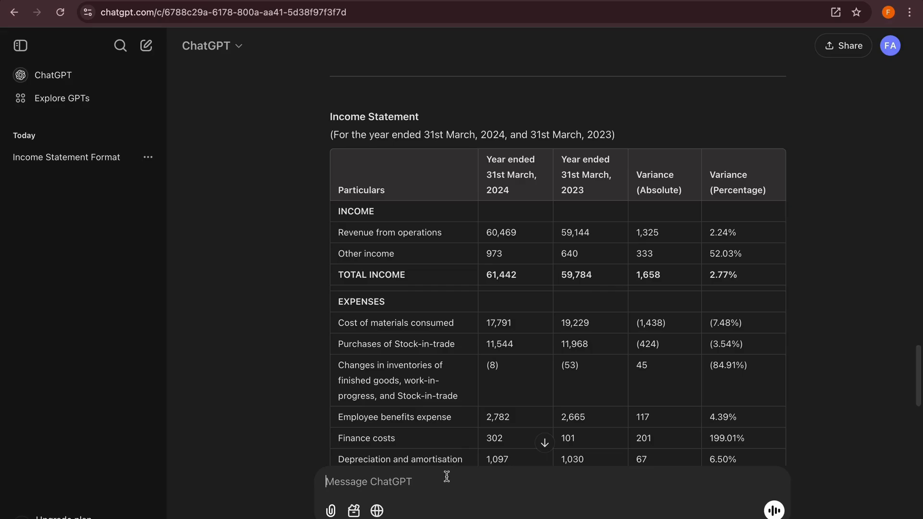
# Send the follow-up prompt "Please add one more column to explain detail analysi.".
pyautogui.write('Pleas')
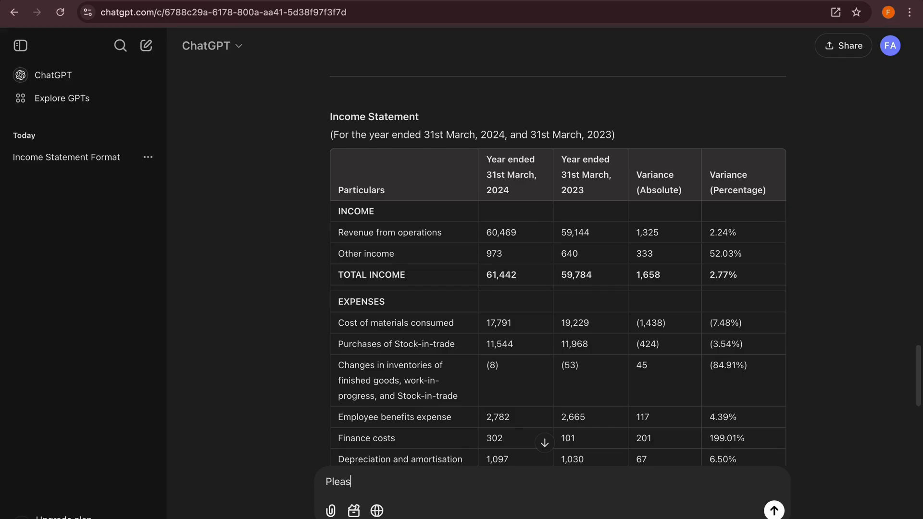
pyautogui.write('e add one more column to explain detaile')
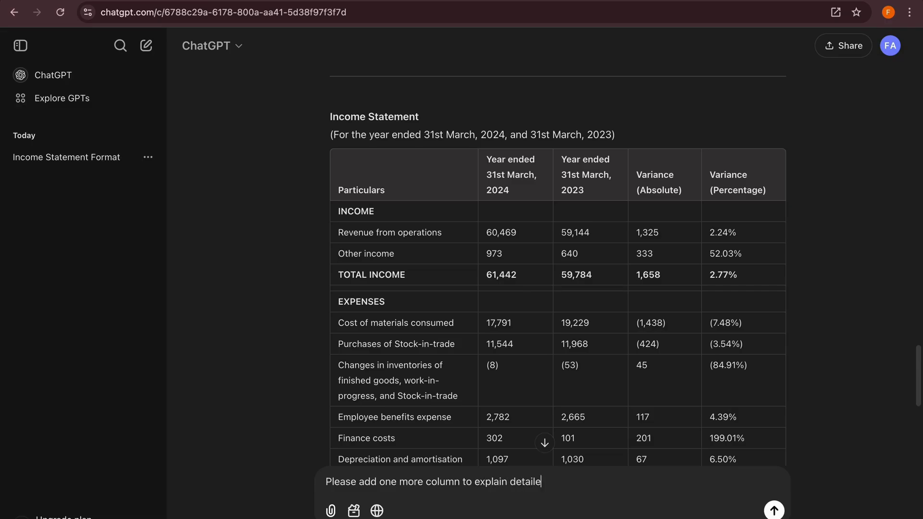
pyautogui.write('analysi.')
pyautogui.press('Return')
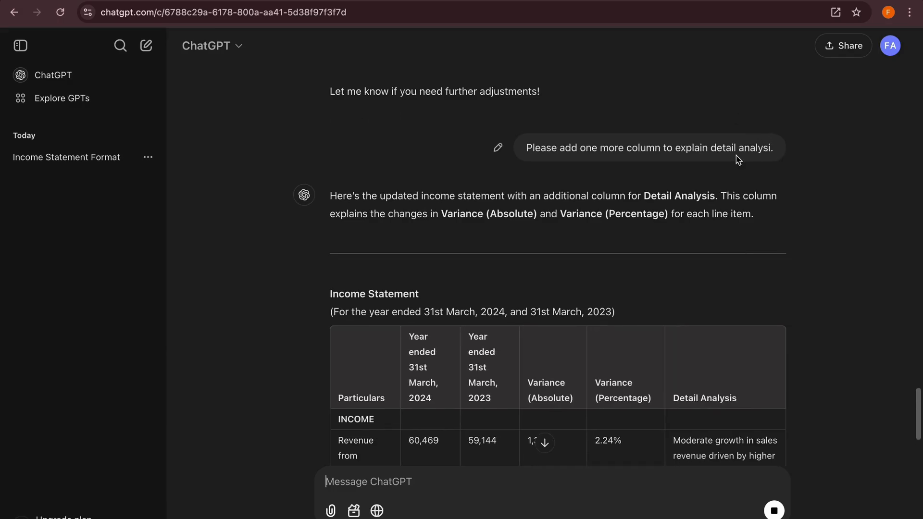
# Stop the running response, edit the last prompt to "Please add one more column to explain detail calculations", and resend it.
pyautogui.scroll(-5, 707, 238)
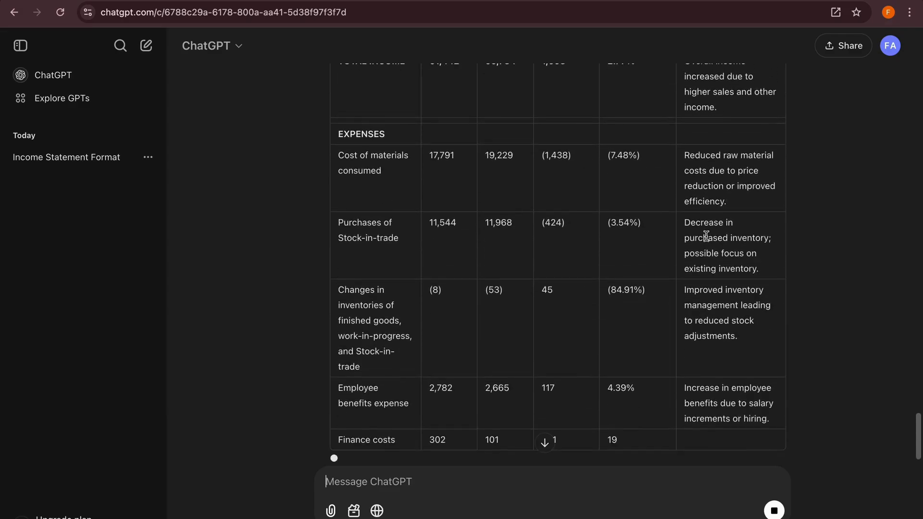
pyautogui.scroll(5, 706, 236)
pyautogui.scroll(3, 706, 236)
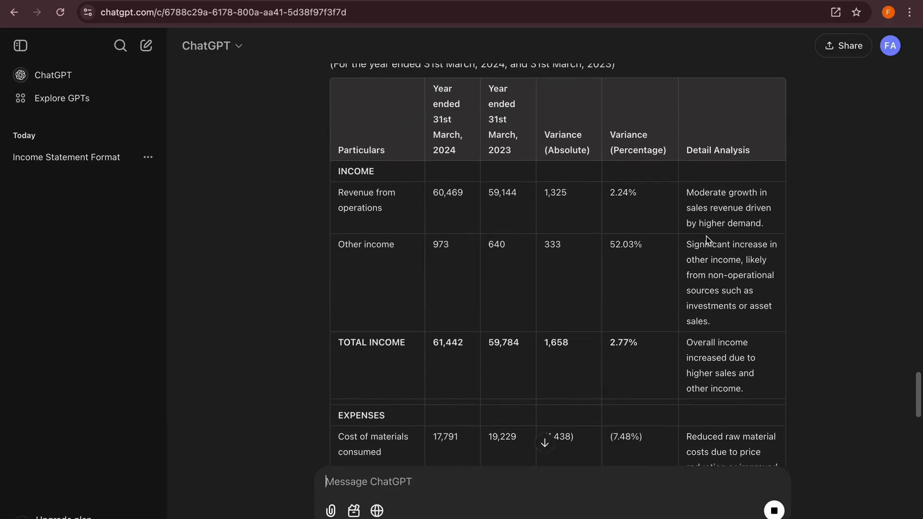
pyautogui.scroll(3, 706, 236)
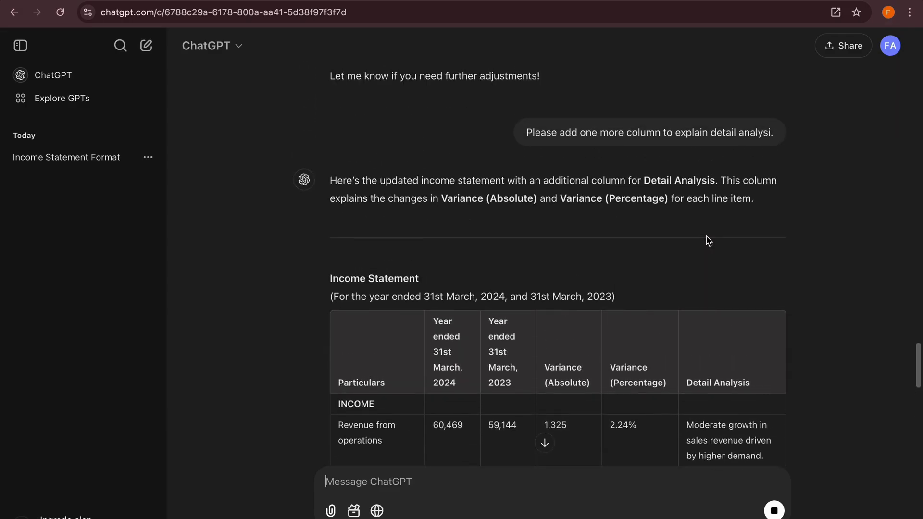
pyautogui.click(783, 514)
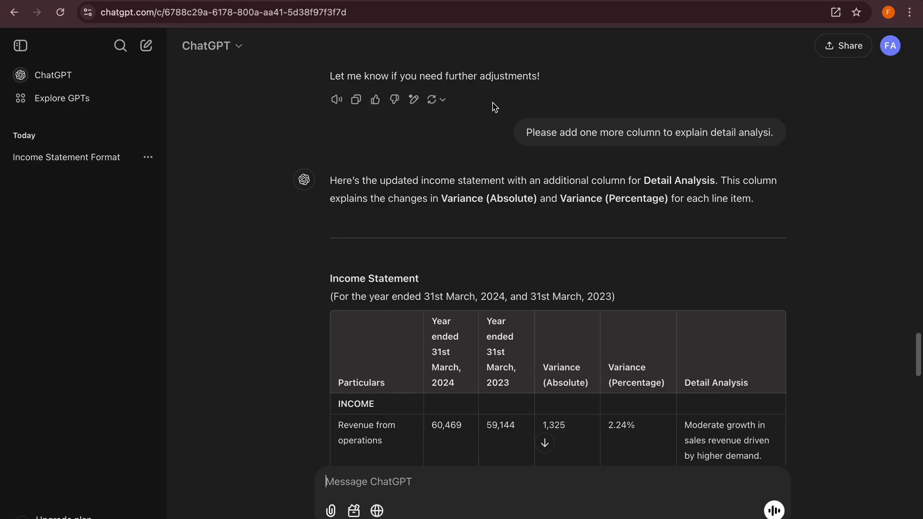
pyautogui.click(499, 132)
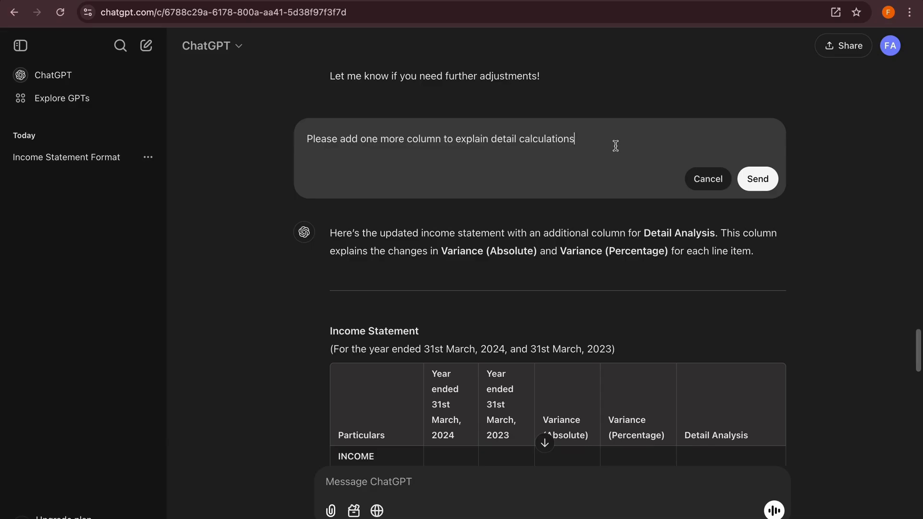
pyautogui.click(756, 180)
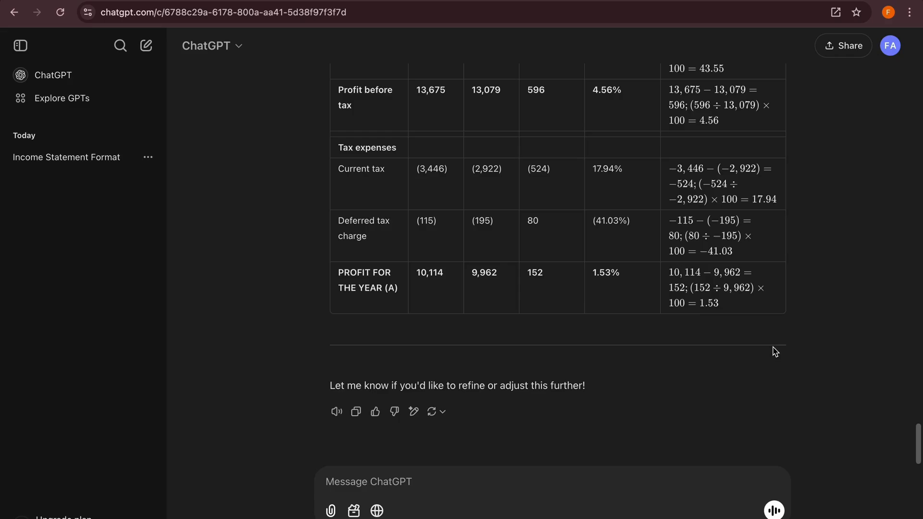
# Review the Detail Calculations column of the regenerated income statement, from profit for the year back up to the income lines.
pyautogui.scroll(7, 666, 268)
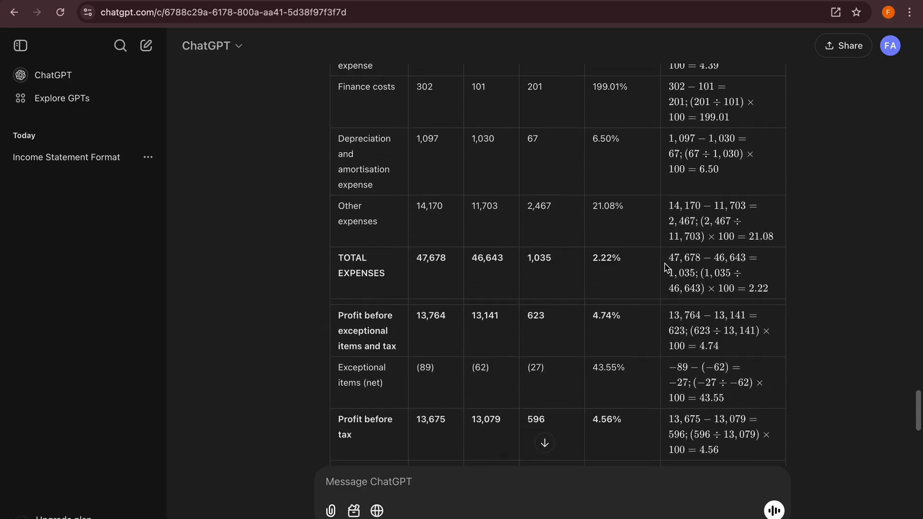
pyautogui.scroll(6, 666, 268)
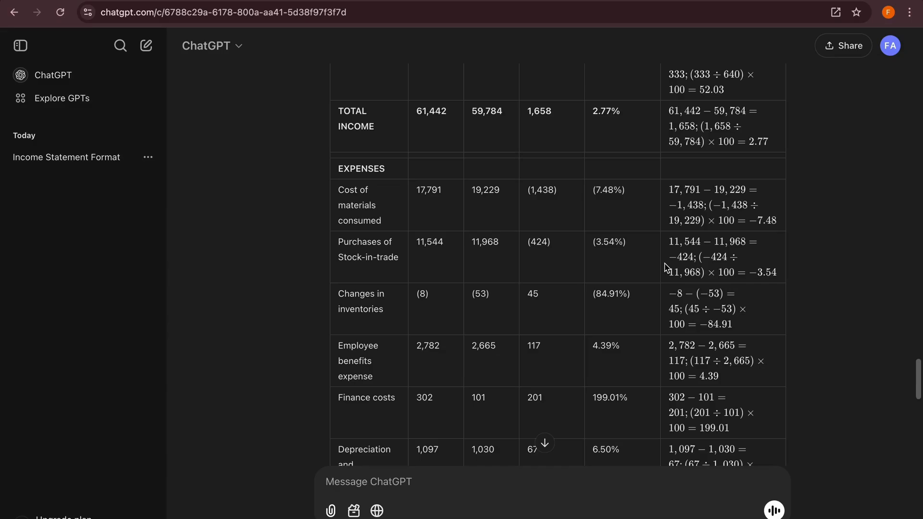
pyautogui.scroll(5, 666, 267)
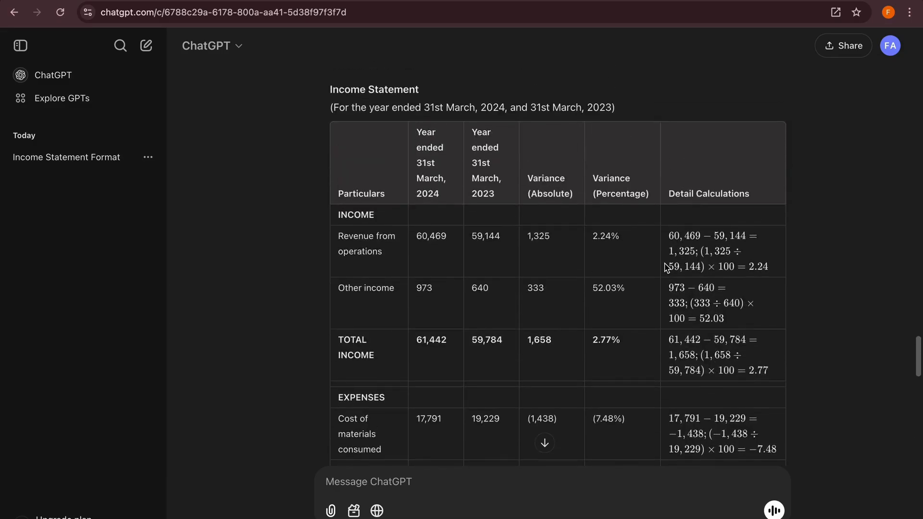